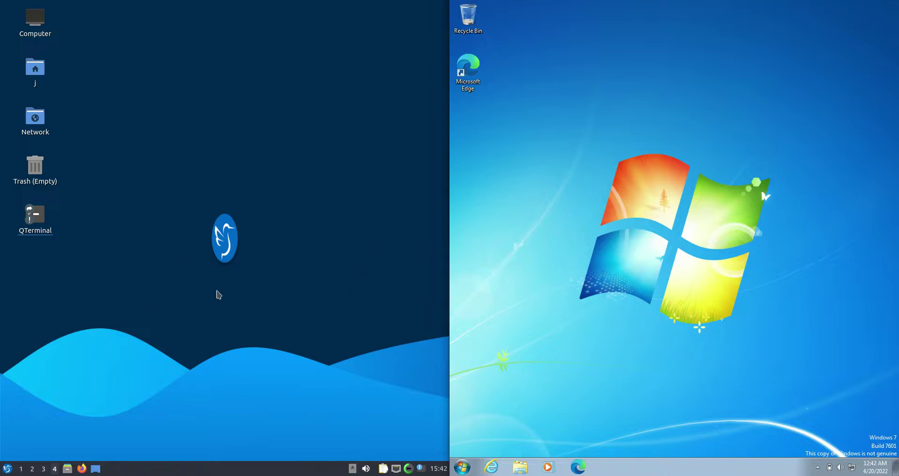
# Step: Open and dismiss the Lubuntu LXQt application menu
pyautogui.click(6, 469)
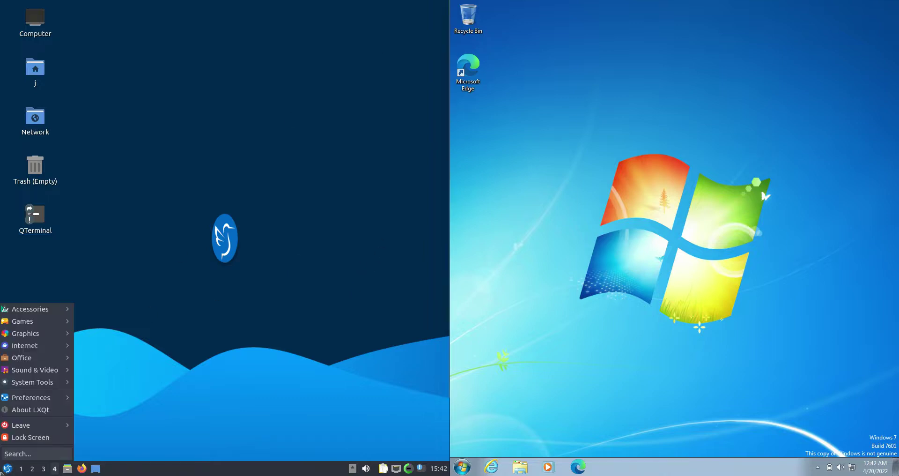
pyautogui.click(158, 118)
pyautogui.moveTo(145, 102); pyautogui.dragTo(361, 372)
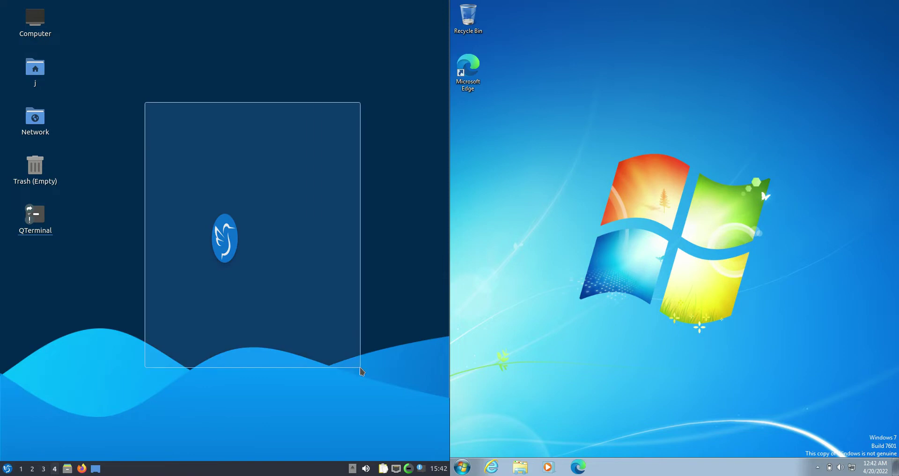
pyautogui.moveTo(586, 60); pyautogui.dragTo(846, 335)
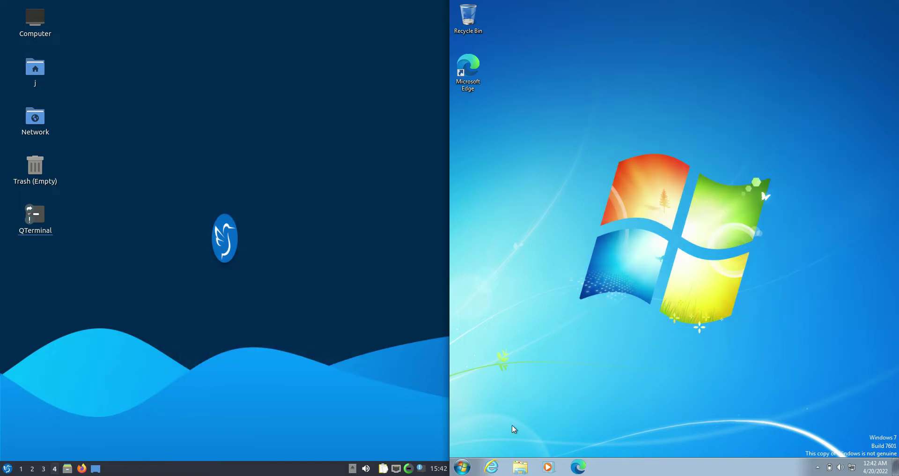
# Step: Open and close the Windows 7 Start menu
pyautogui.click(459, 469)
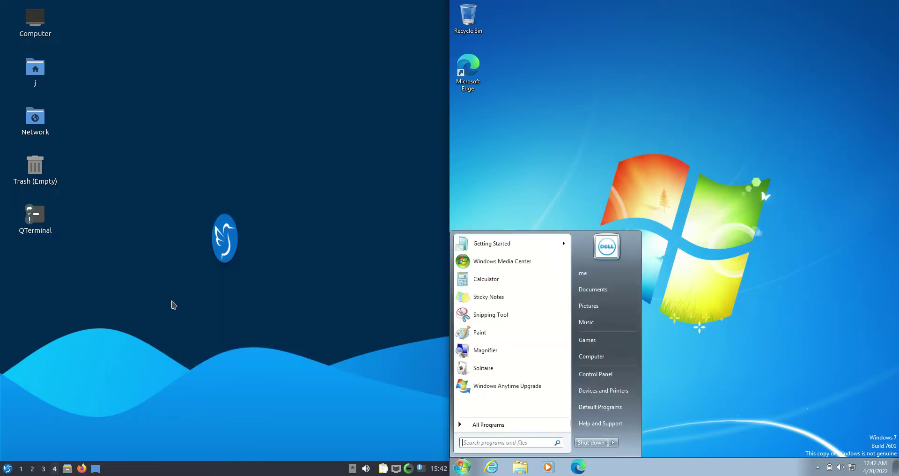
pyautogui.moveTo(132, 160); pyautogui.dragTo(191, 226)
pyautogui.click(678, 123)
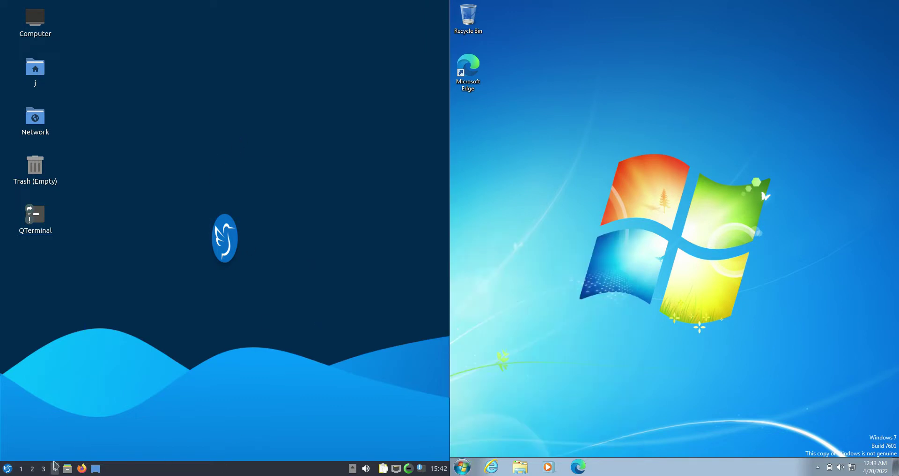
# Step: Launch QTerminal from its desktop icon and try an htop search in Windows Start
pyautogui.doubleClick(43, 218)
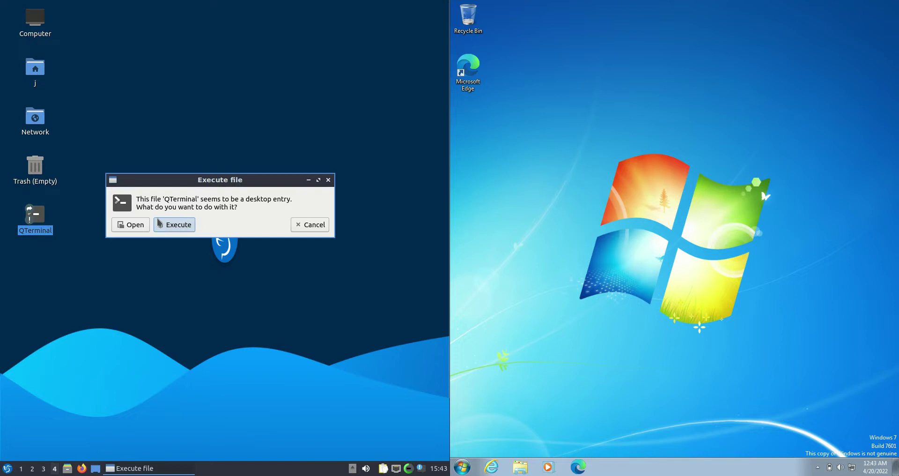
pyautogui.click(168, 225)
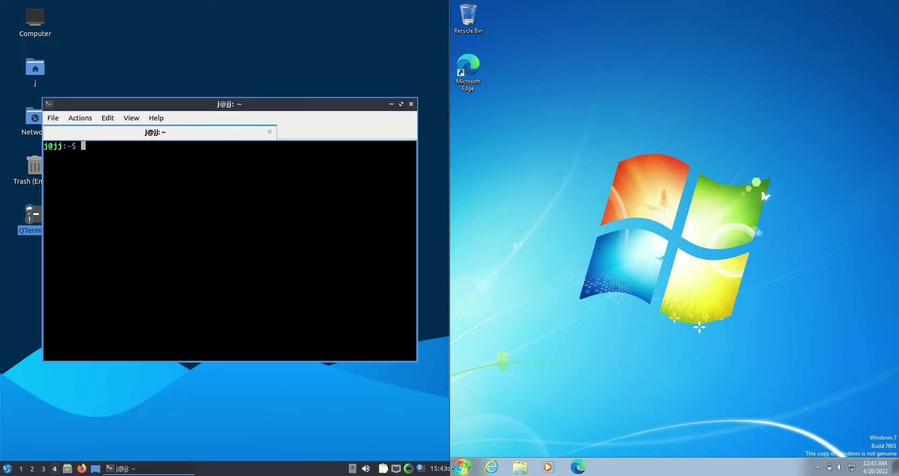
pyautogui.click(463, 467)
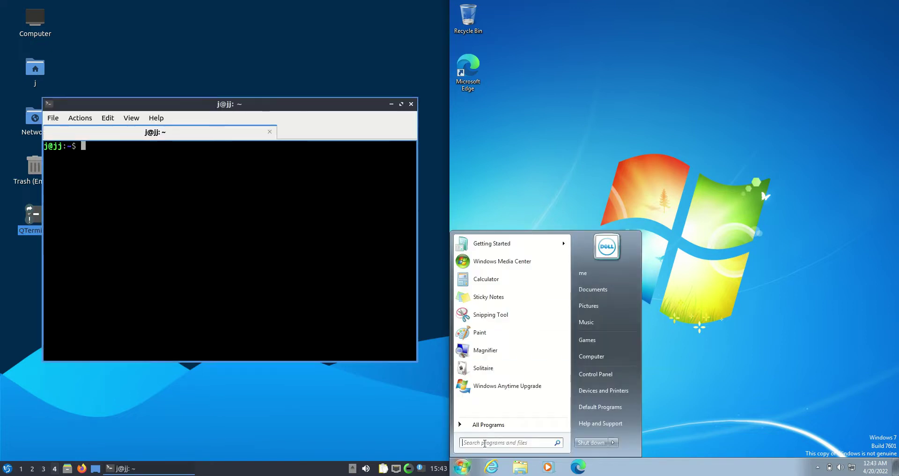
pyautogui.click(484, 442)
pyautogui.write('htop')
pyautogui.press('BackSpace')
pyautogui.press('BackSpace')
pyautogui.press('BackSpace')
# Step: Start Windows Task Manager from the taskbar context menu
pyautogui.rightClick(486, 468)
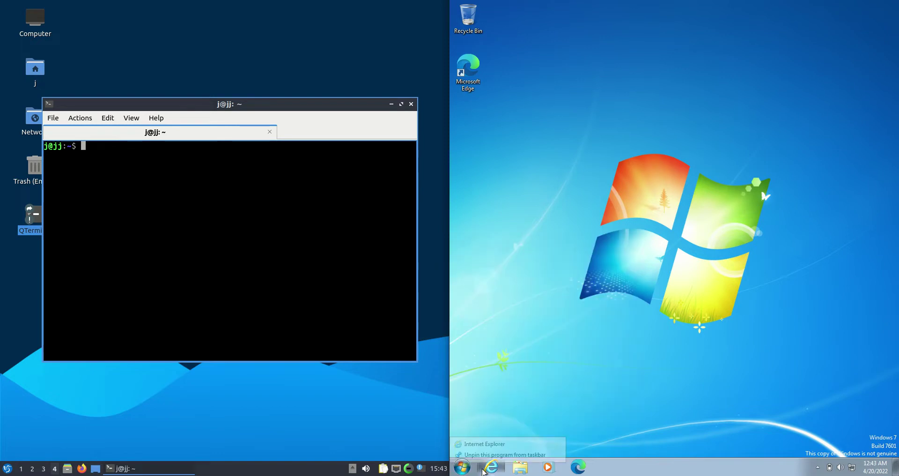
pyautogui.rightClick(673, 460)
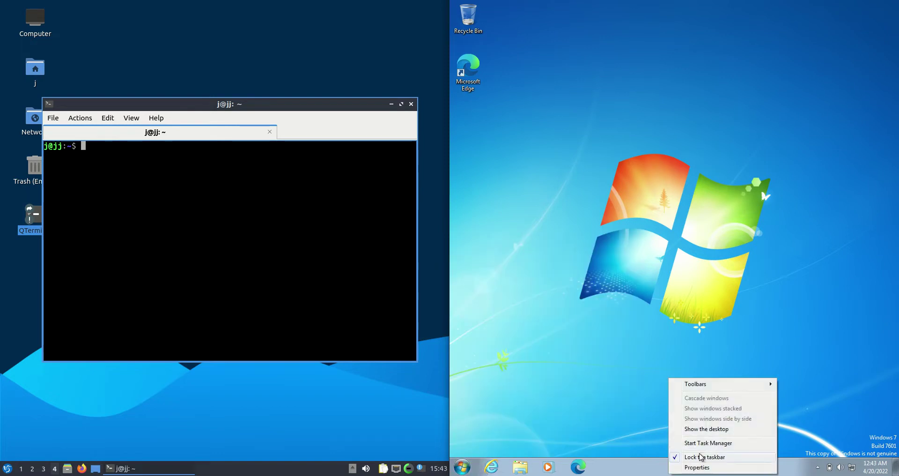
pyautogui.click(692, 440)
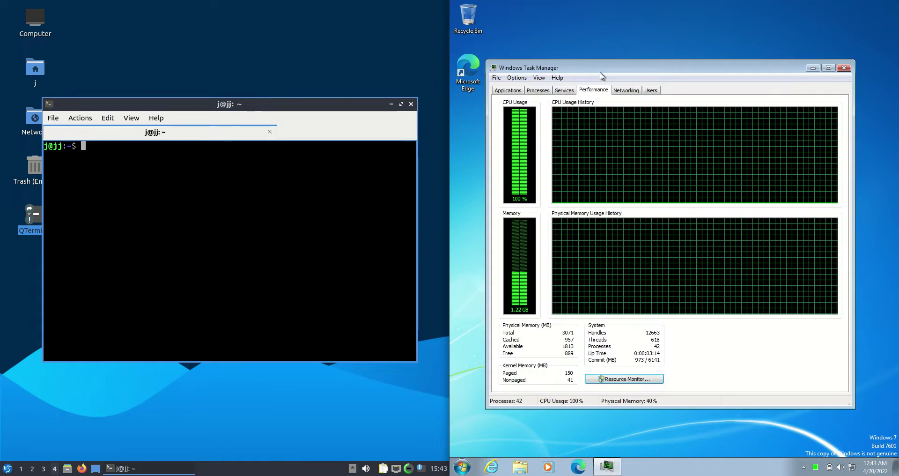
pyautogui.moveTo(266, 110); pyautogui.dragTo(266, 107)
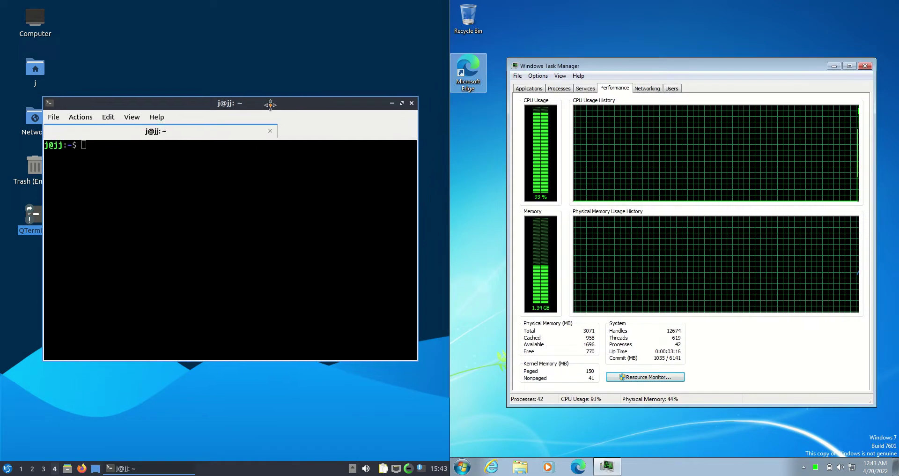
pyautogui.write('htop')
# Step: Run htop in the terminal and arrange it beside Task Manager
pyautogui.press('Return')
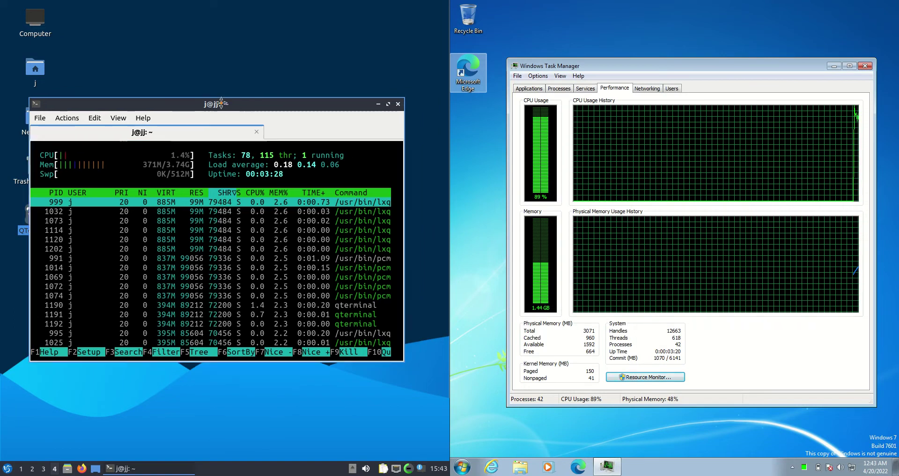
pyautogui.moveTo(236, 102); pyautogui.dragTo(237, 91)
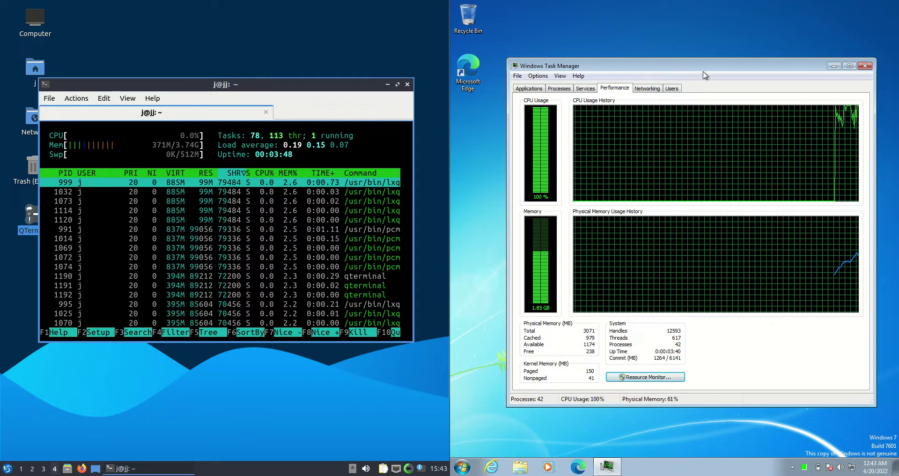
pyautogui.moveTo(700, 68); pyautogui.dragTo(682, 67)
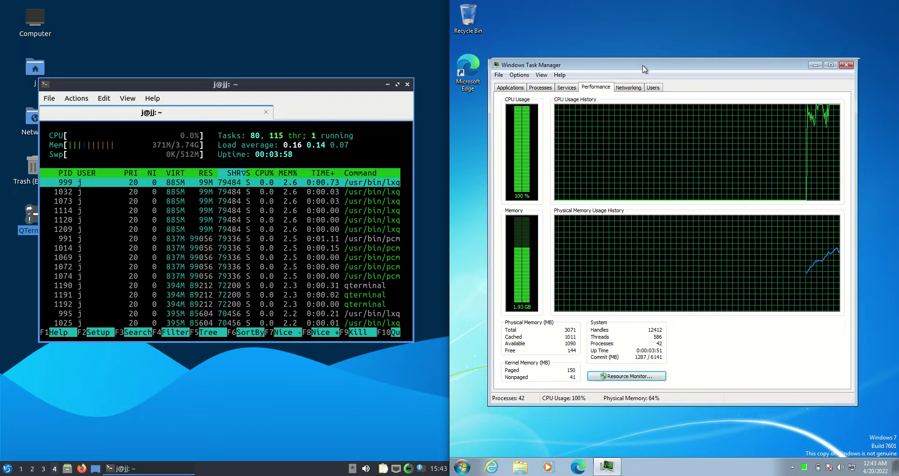
pyautogui.moveTo(640, 68)
pyautogui.mouseDown()
pyautogui.moveTo(646, 72)
pyautogui.moveTo(628, 68)
pyautogui.mouseUp()
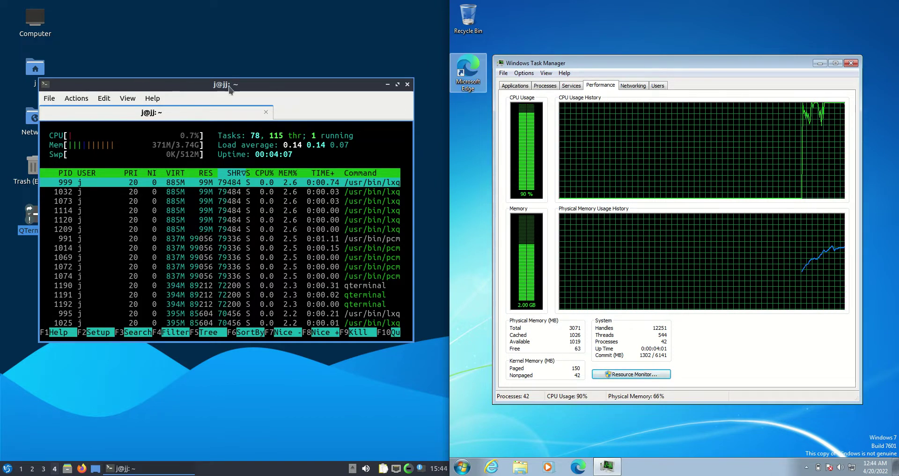
pyautogui.moveTo(230, 87); pyautogui.dragTo(225, 102)
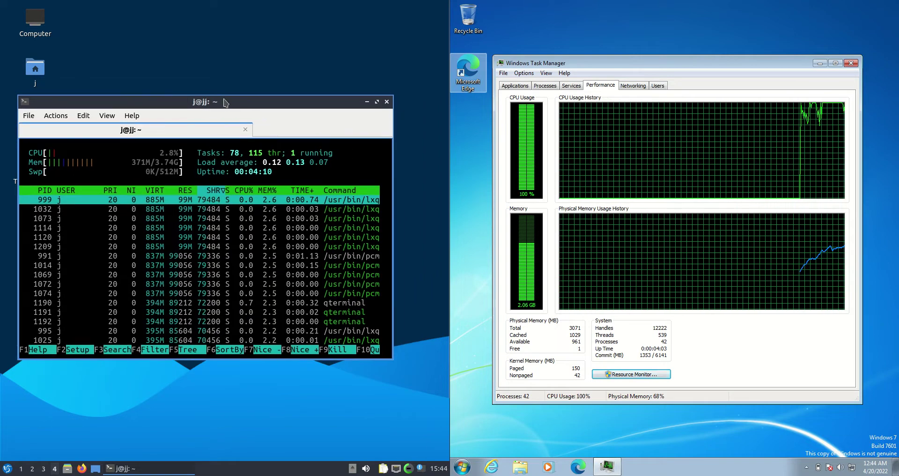
pyautogui.moveTo(225, 102); pyautogui.dragTo(282, 110)
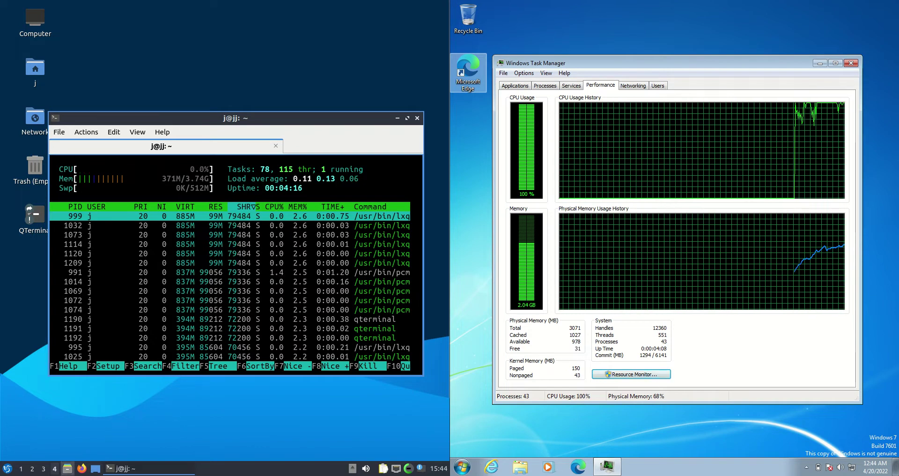
# Step: Fine-tune the htop and Task Manager window positions, then open the Windows Start menu
pyautogui.click(151, 439)
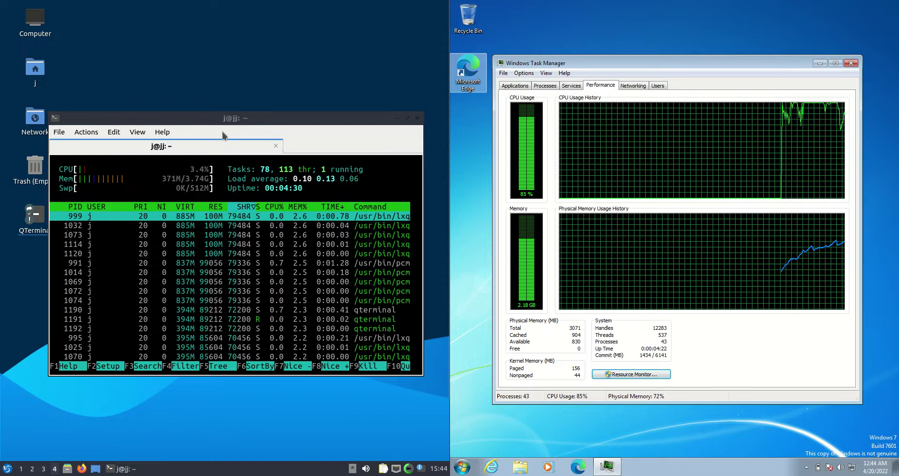
pyautogui.moveTo(225, 118); pyautogui.dragTo(216, 108)
pyautogui.moveTo(669, 66); pyautogui.dragTo(671, 72)
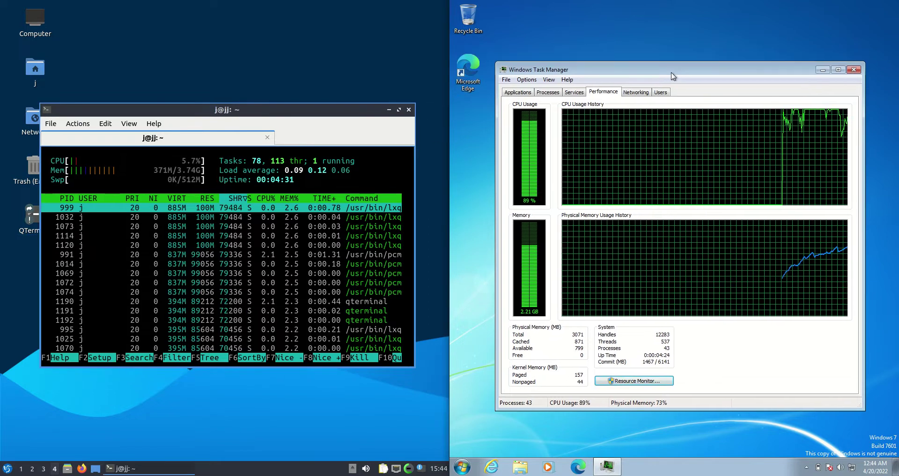
pyautogui.click(463, 467)
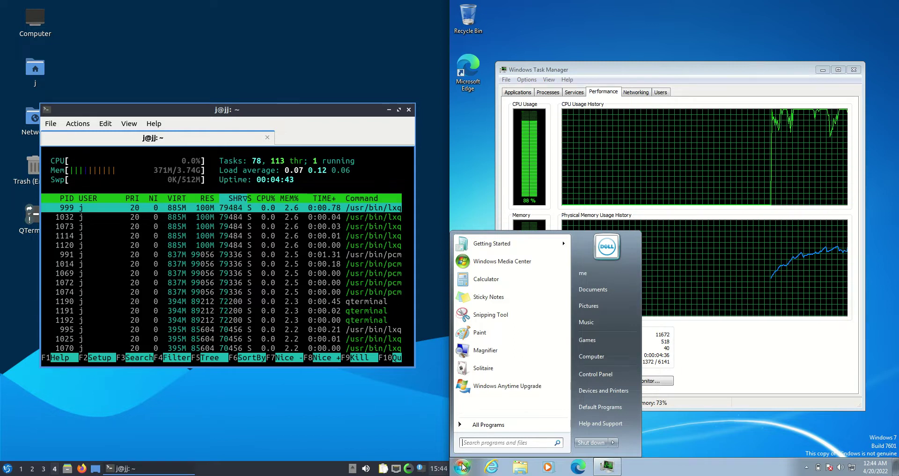
# Step: Dismiss the Start menu, then close Windows Task Manager and the htop QTerminal window
pyautogui.click(687, 82)
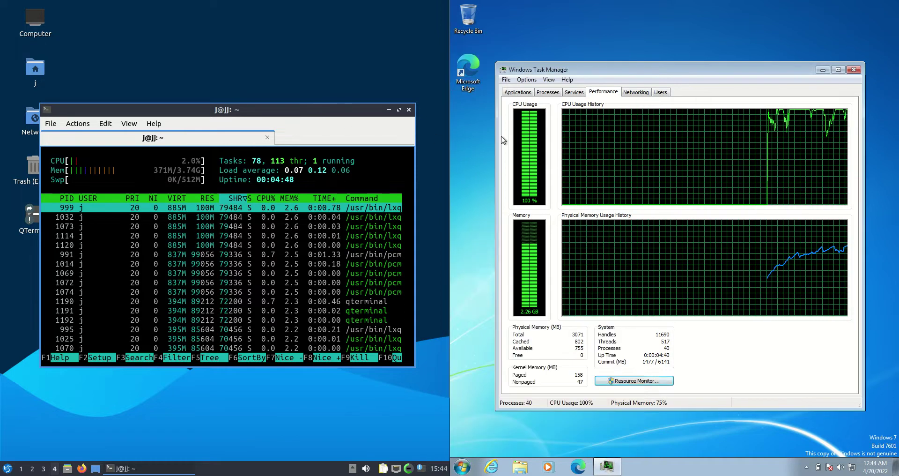
pyautogui.click(853, 69)
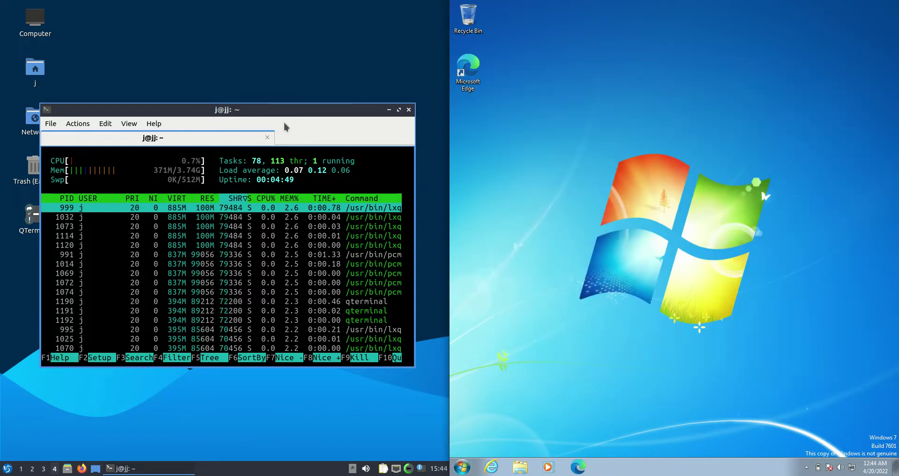
pyautogui.moveTo(286, 115); pyautogui.dragTo(291, 119)
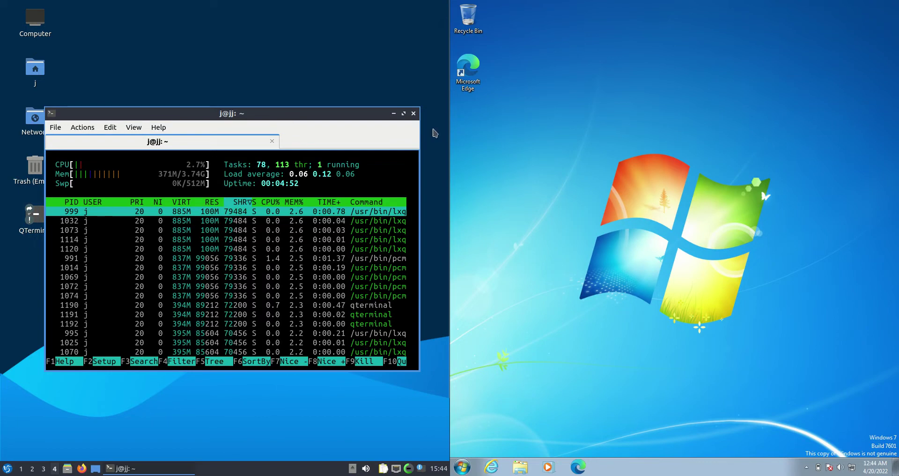
pyautogui.click(415, 114)
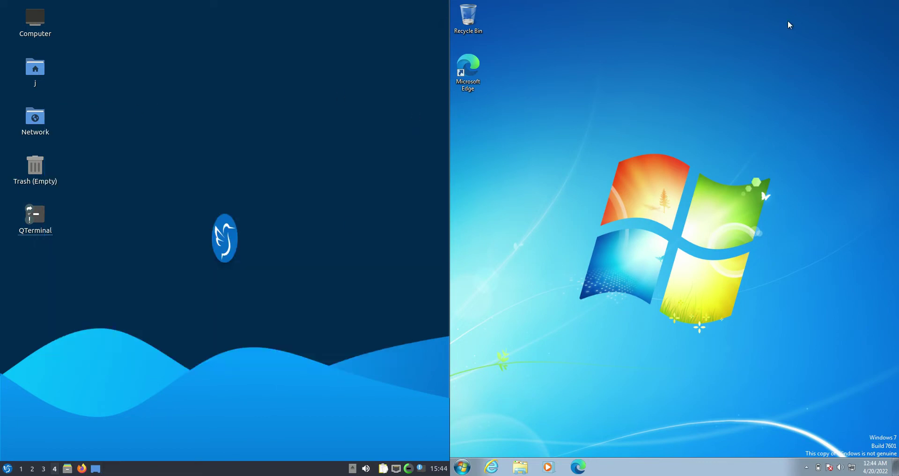